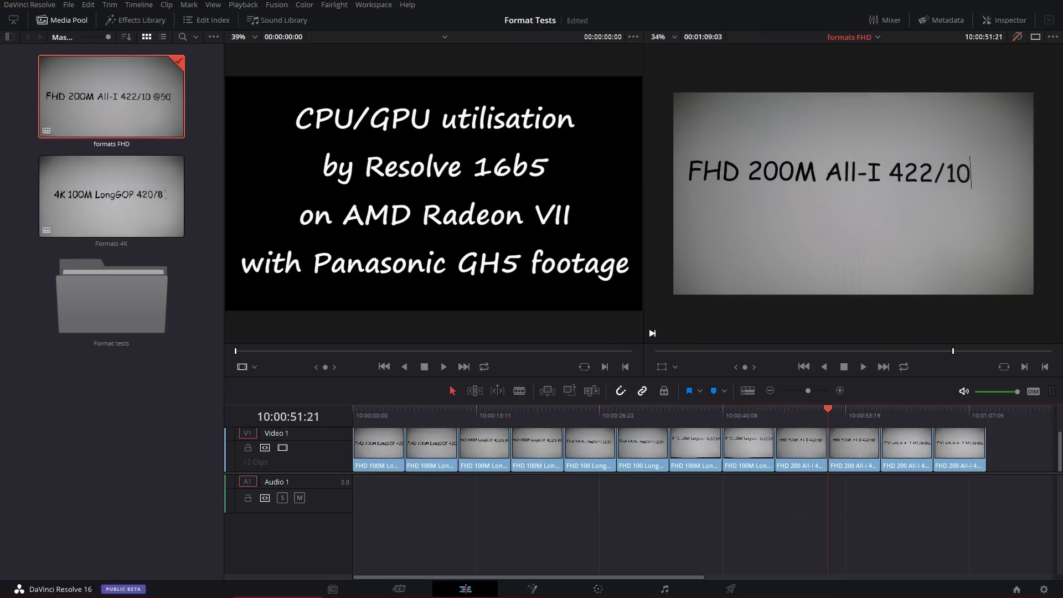
# - Stop the FHD playback, then open, play and fast-forward the Formats 4K timeline and return to its start
pyautogui.press('space')
pyautogui.click(139, 196)
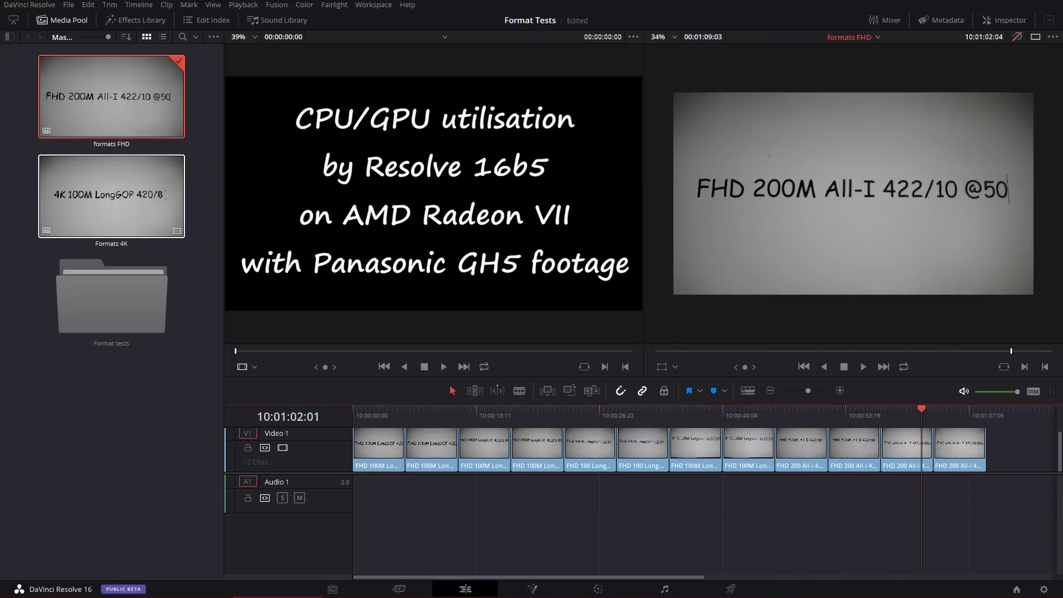
pyautogui.doubleClick(139, 196)
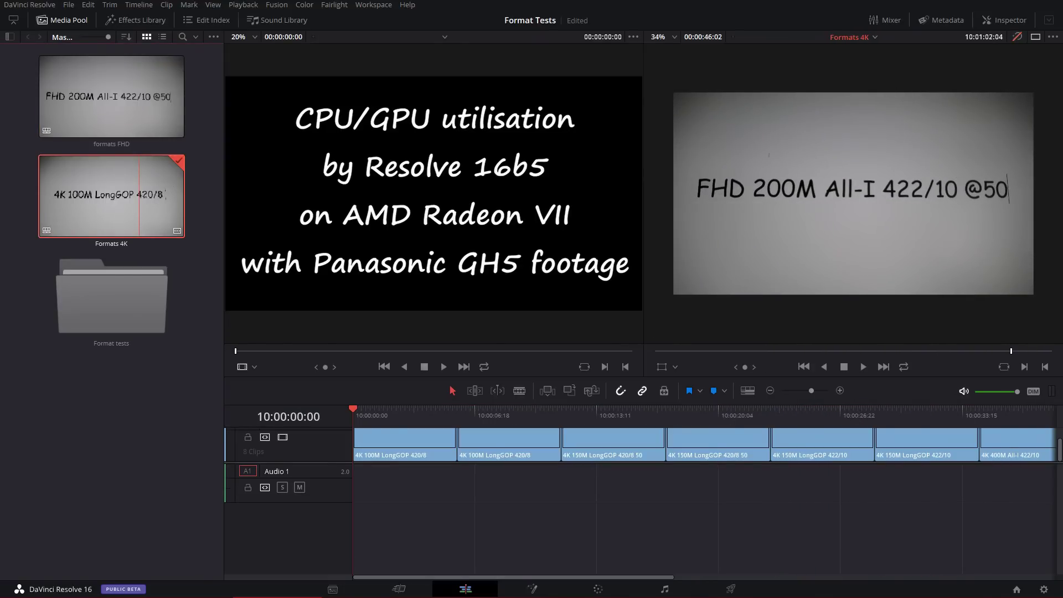
pyautogui.press('space')
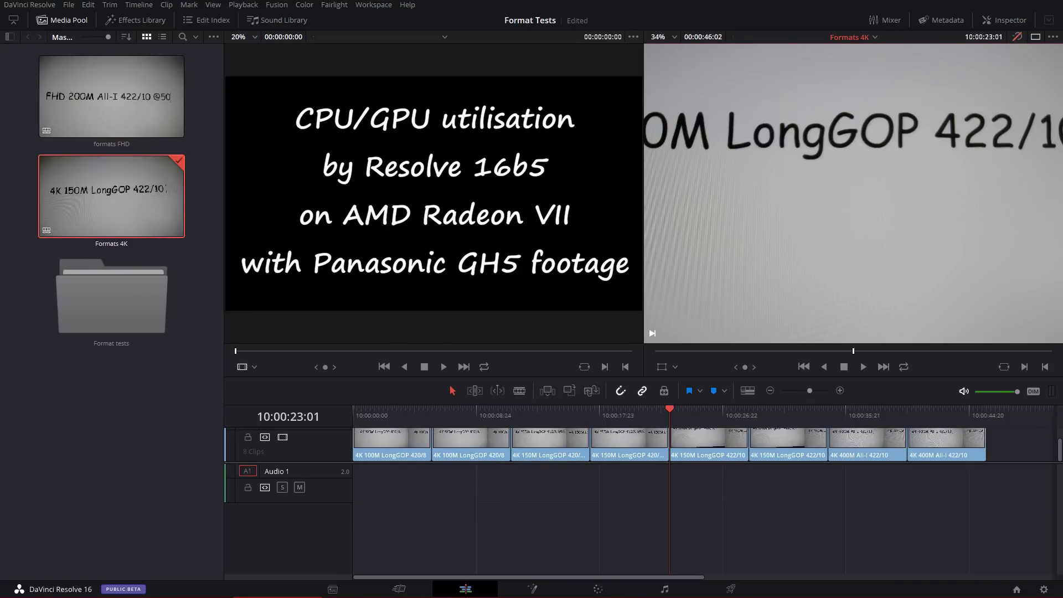
pyautogui.scroll(-5, 853, 193)
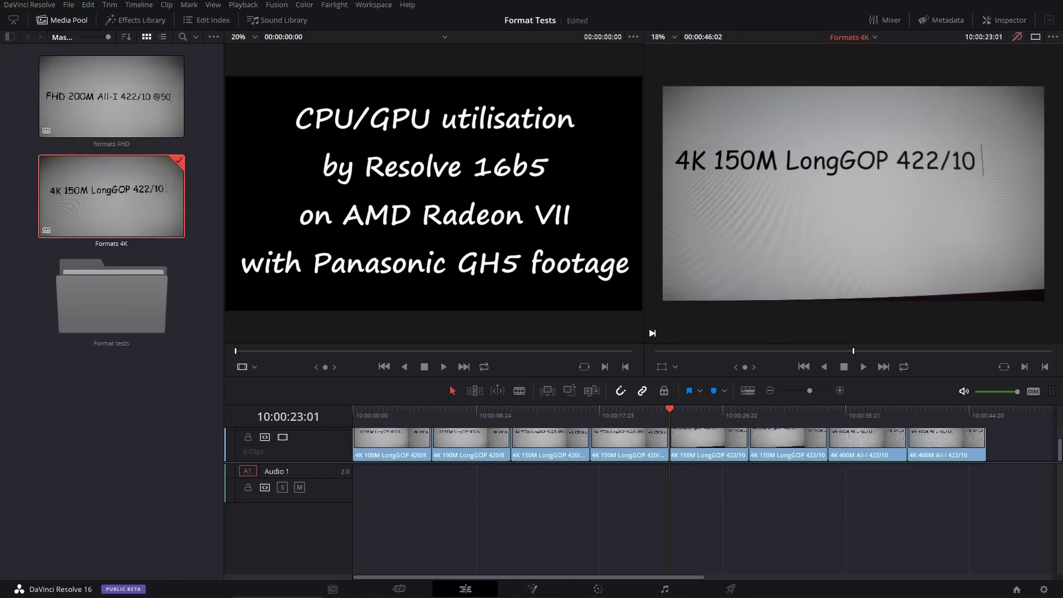
pyautogui.press('l')
pyautogui.press('l')
pyautogui.press('l')
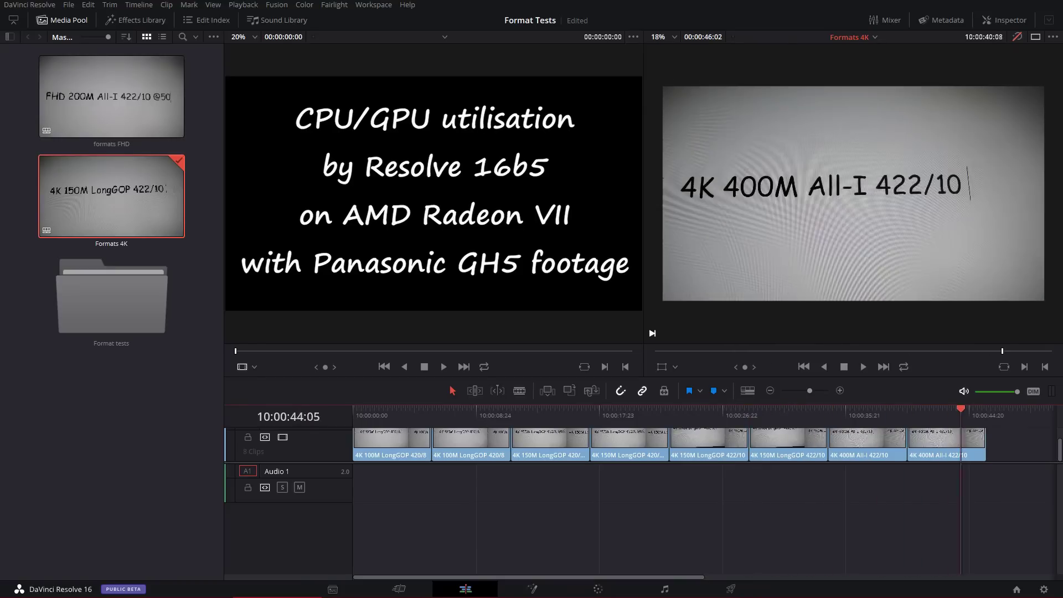
pyautogui.press('Home')
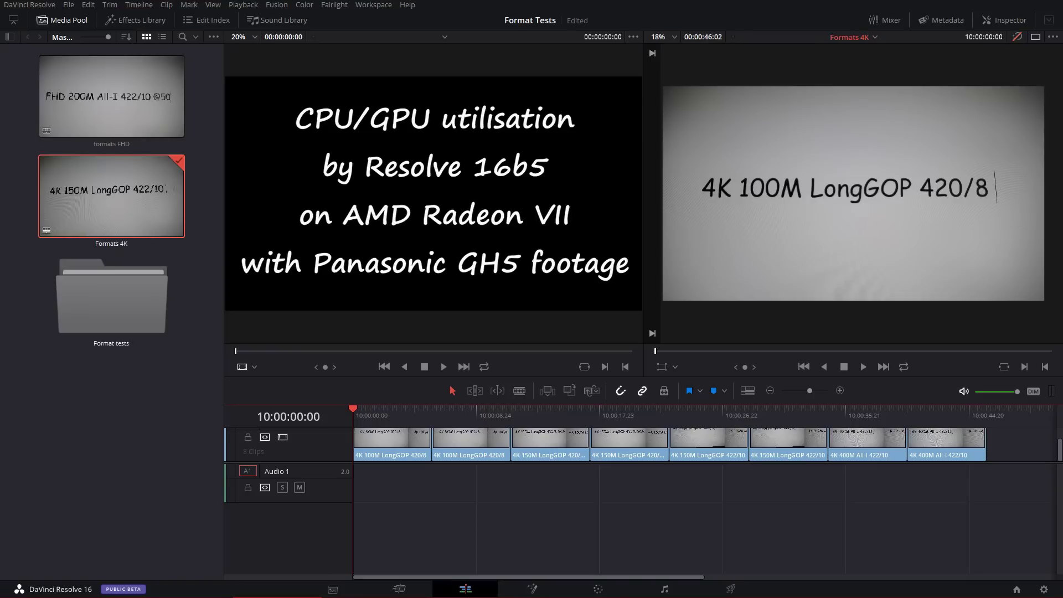
# - Check the Formats 4K timeline's details in the Metadata panel, then close it
pyautogui.click(1004, 20)
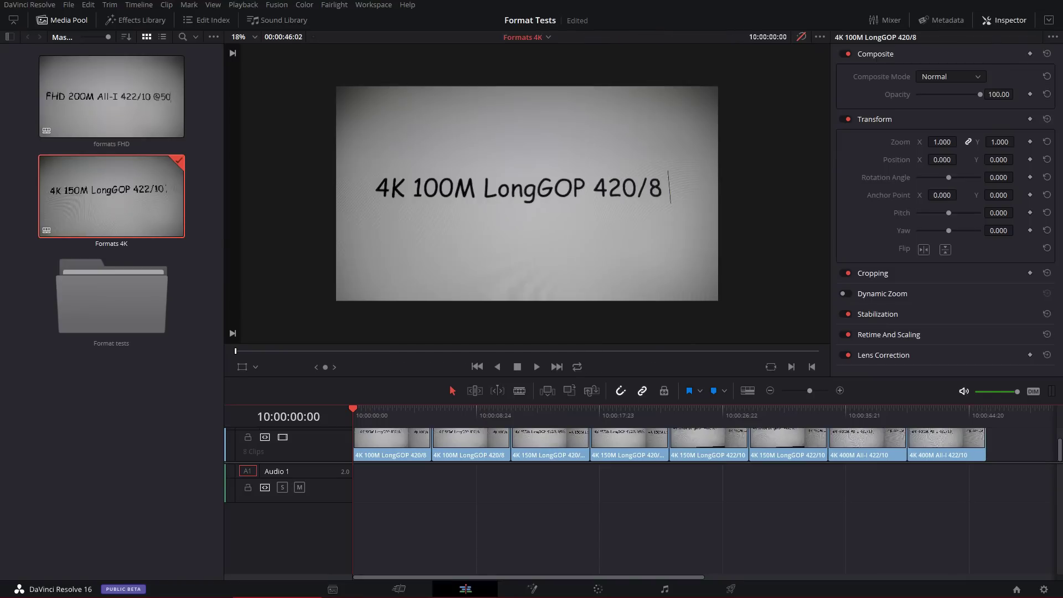
pyautogui.click(941, 20)
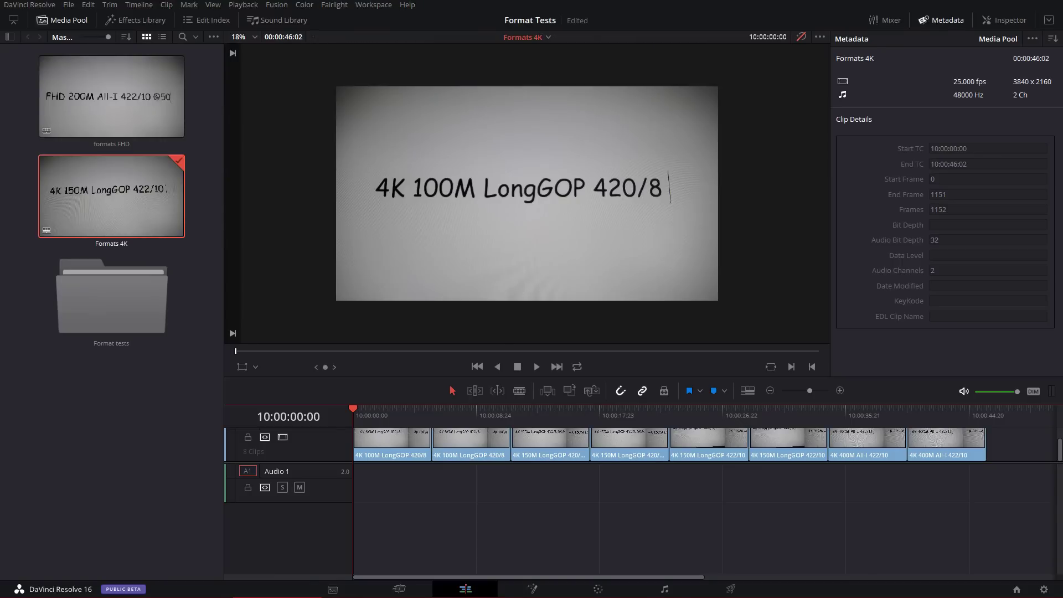
pyautogui.click(941, 20)
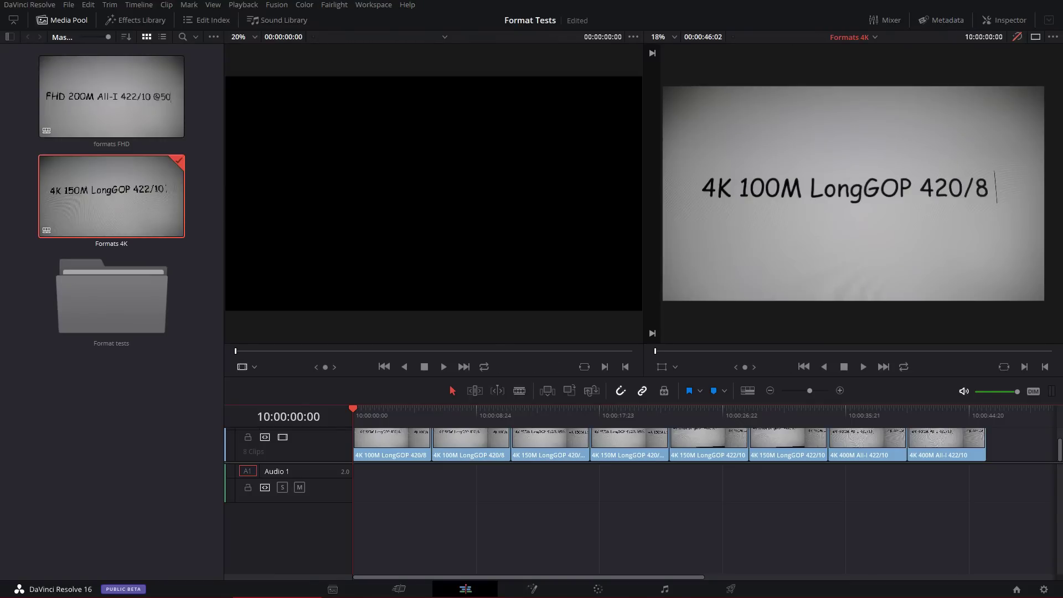
pyautogui.click(69, 4)
pyautogui.moveTo(29, 4)
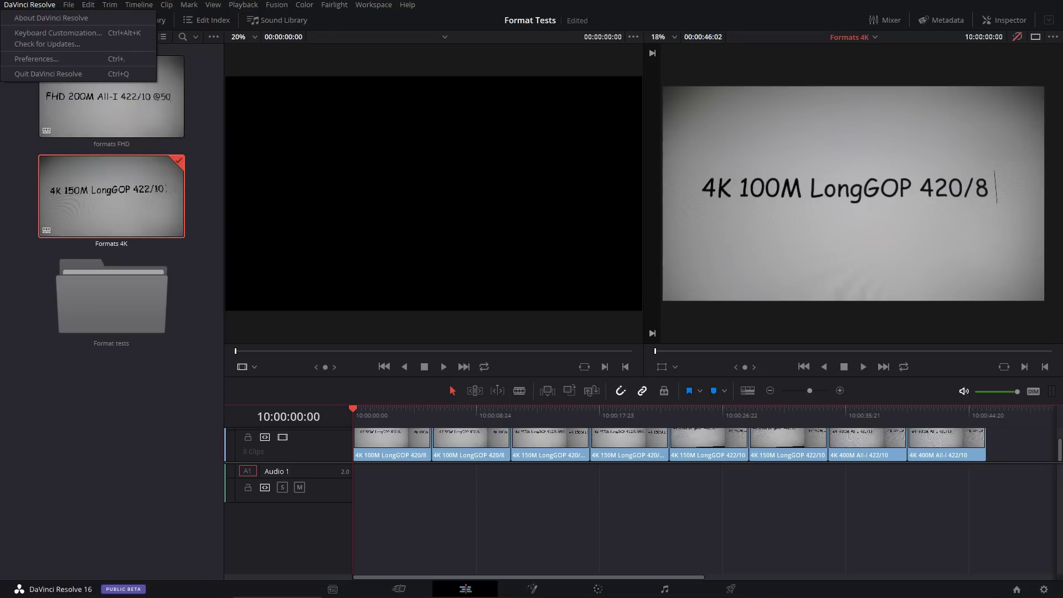
pyautogui.click(36, 59)
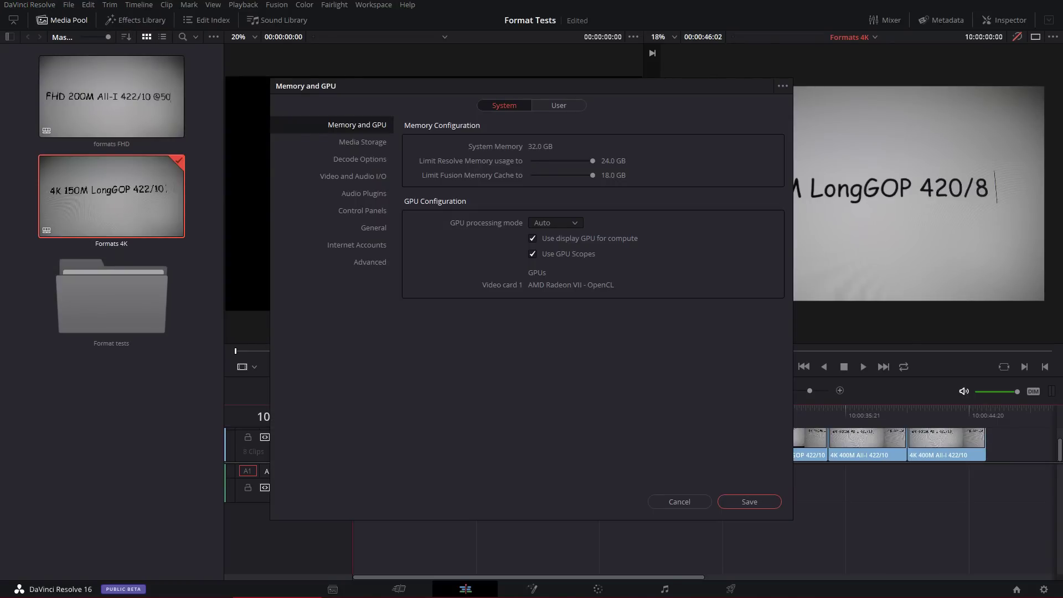
pyautogui.click(360, 158)
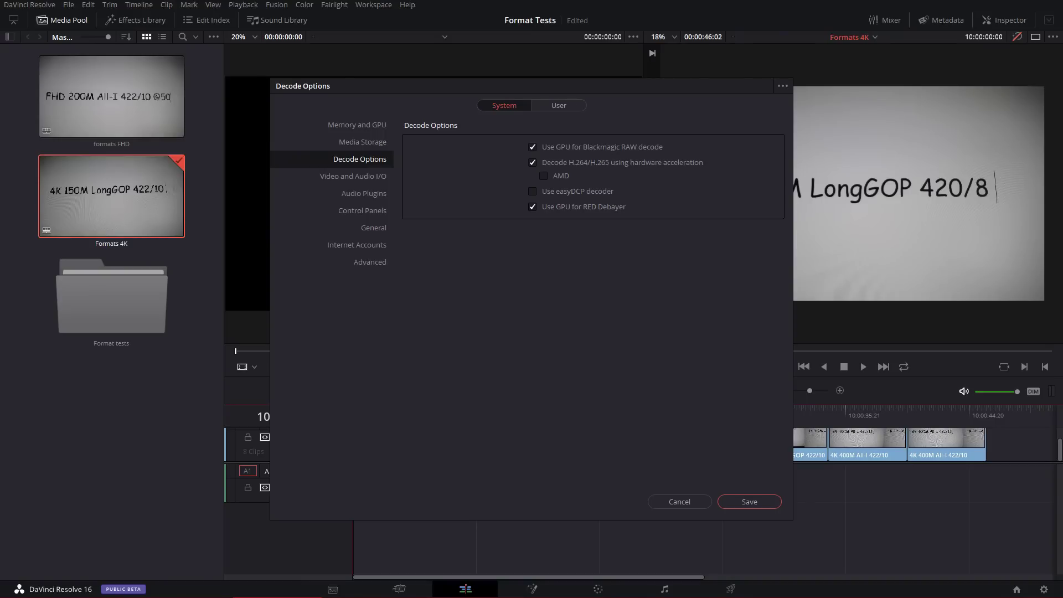
pyautogui.click(679, 501)
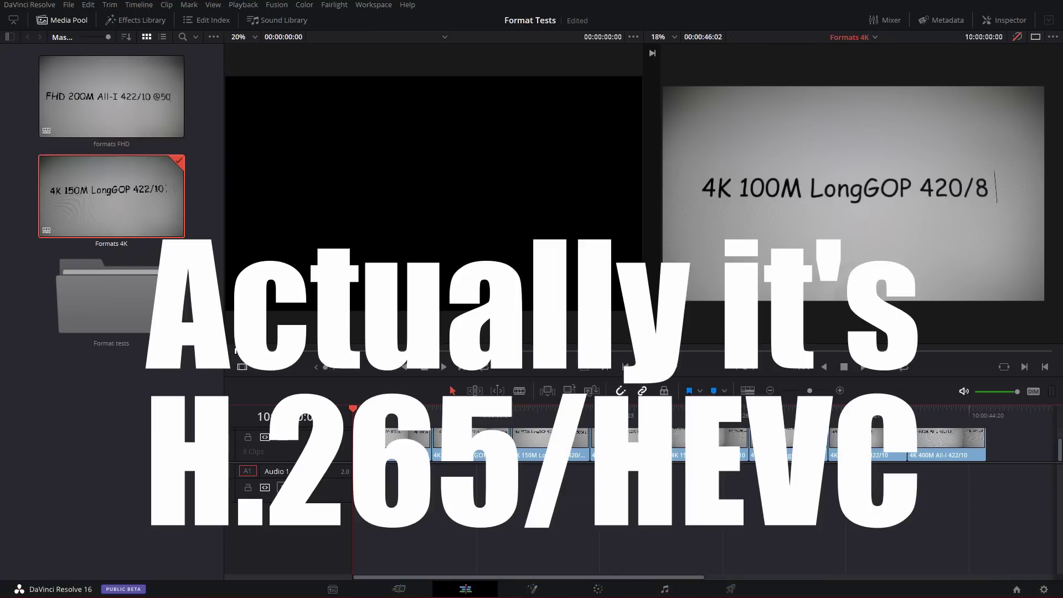
# - Open Task Manager's Performance view, check the Radeon VII GPU 0 graphs, then return to CPU
pyautogui.hotkey('ctrl', 'shift', 'Escape')
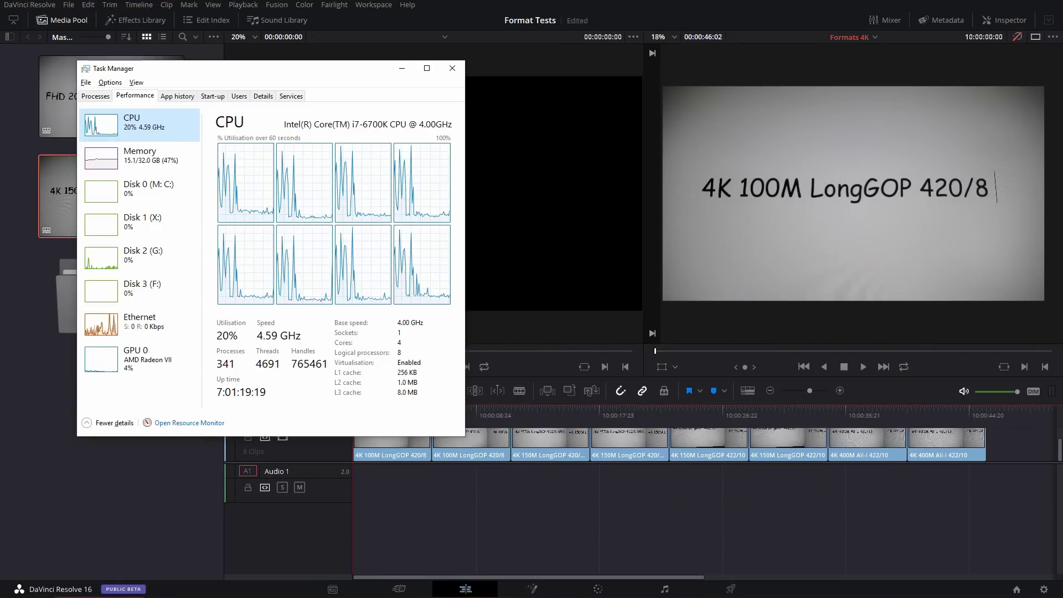
pyautogui.click(138, 357)
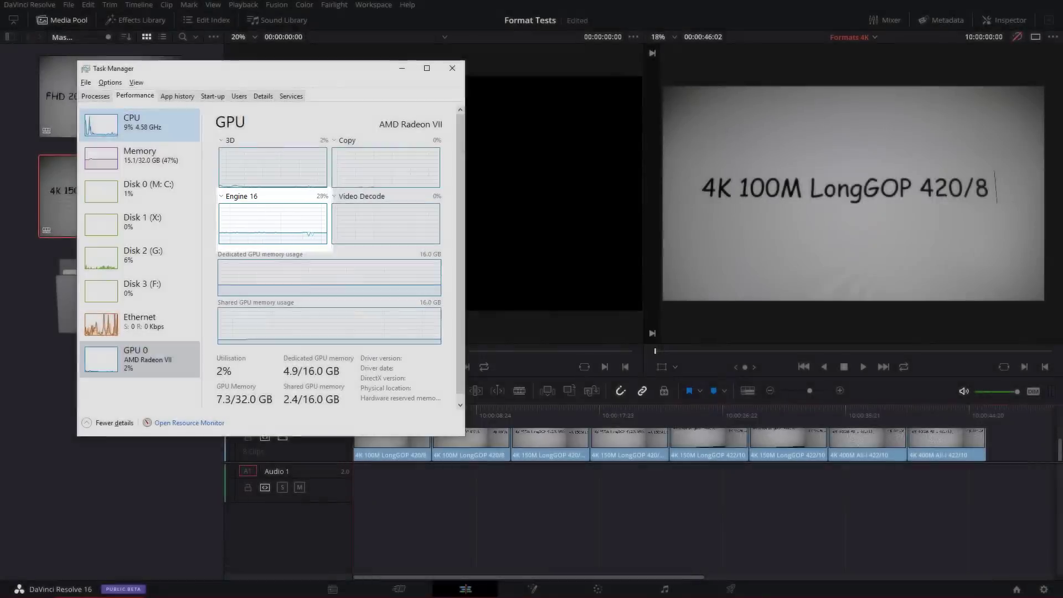
pyautogui.click(138, 122)
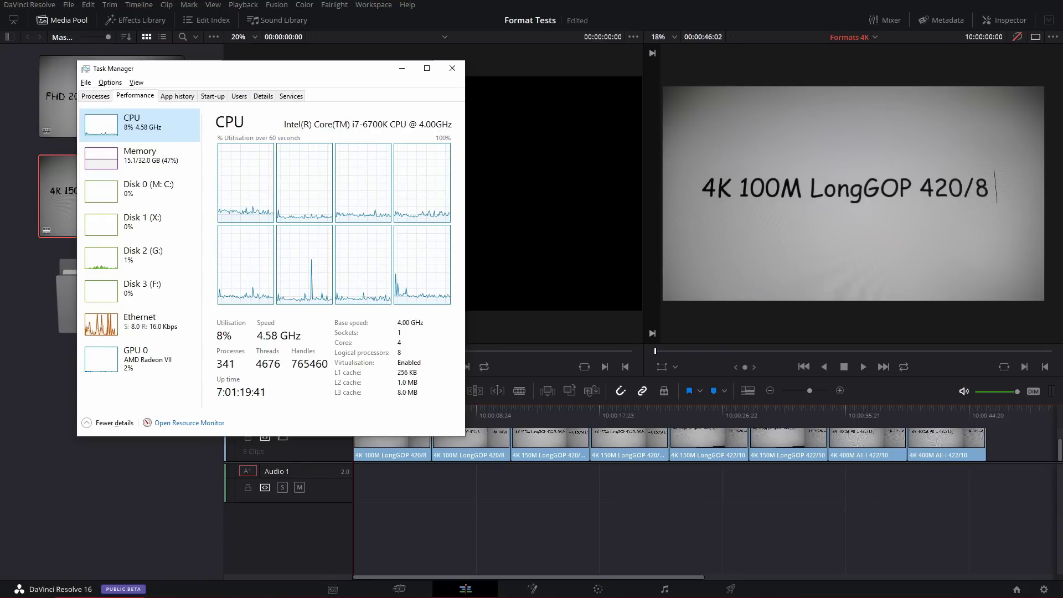
# - Play the formats FHD timeline from its start beside Task Manager, then compare GPU 0 and CPU graphs
pyautogui.doubleClick(58, 111)
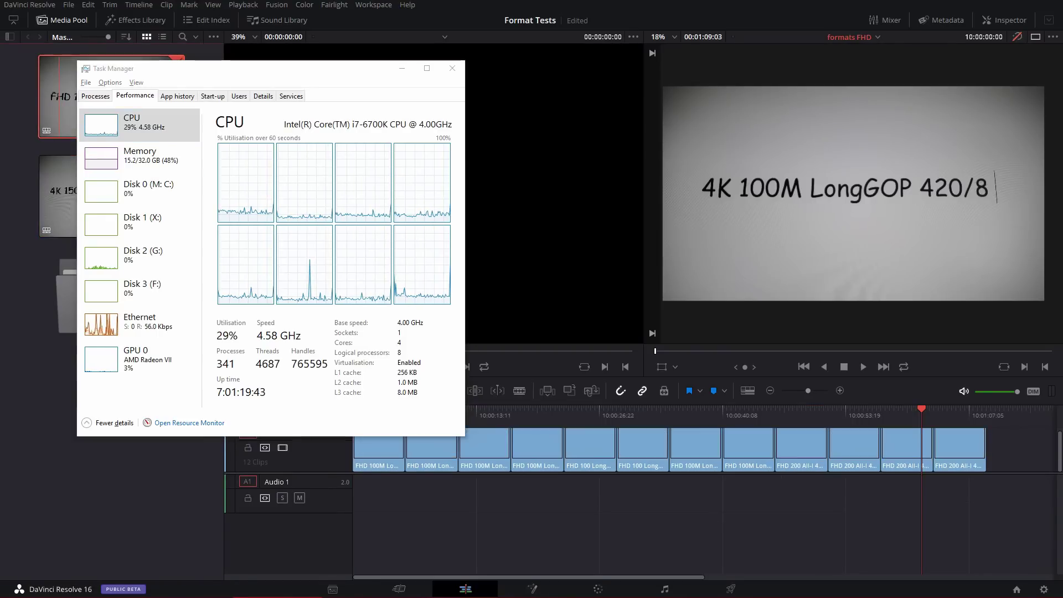
pyautogui.moveTo(250, 69); pyautogui.dragTo(208, 58)
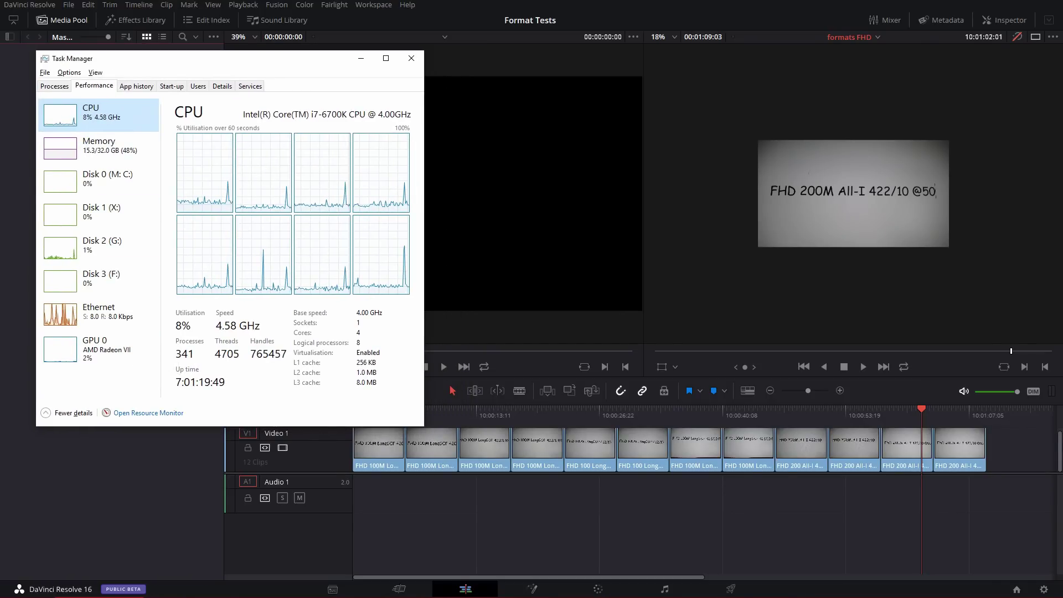
pyautogui.click(355, 411)
pyautogui.press('space')
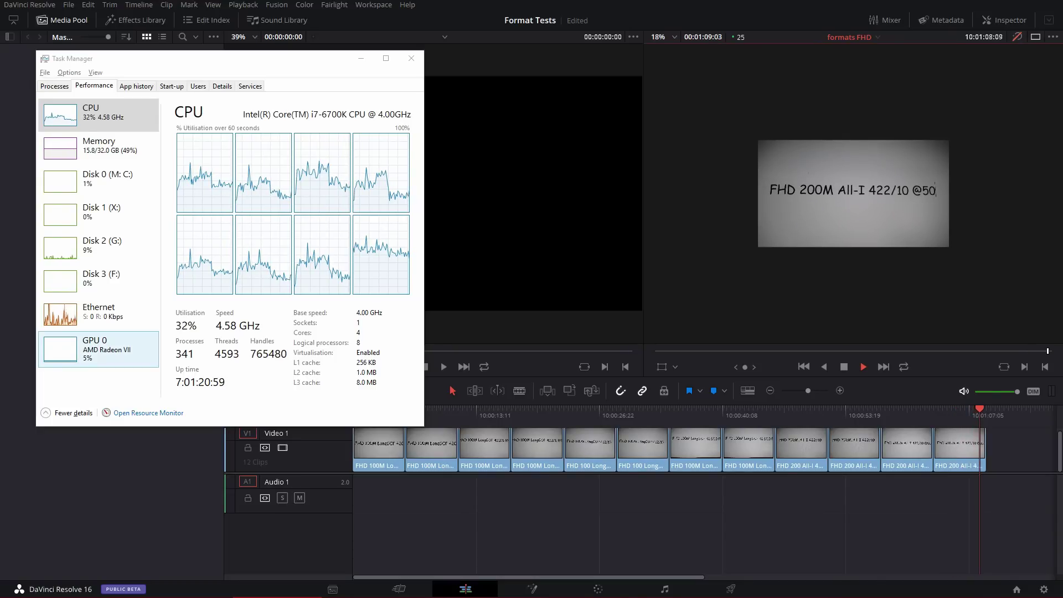
pyautogui.click(99, 350)
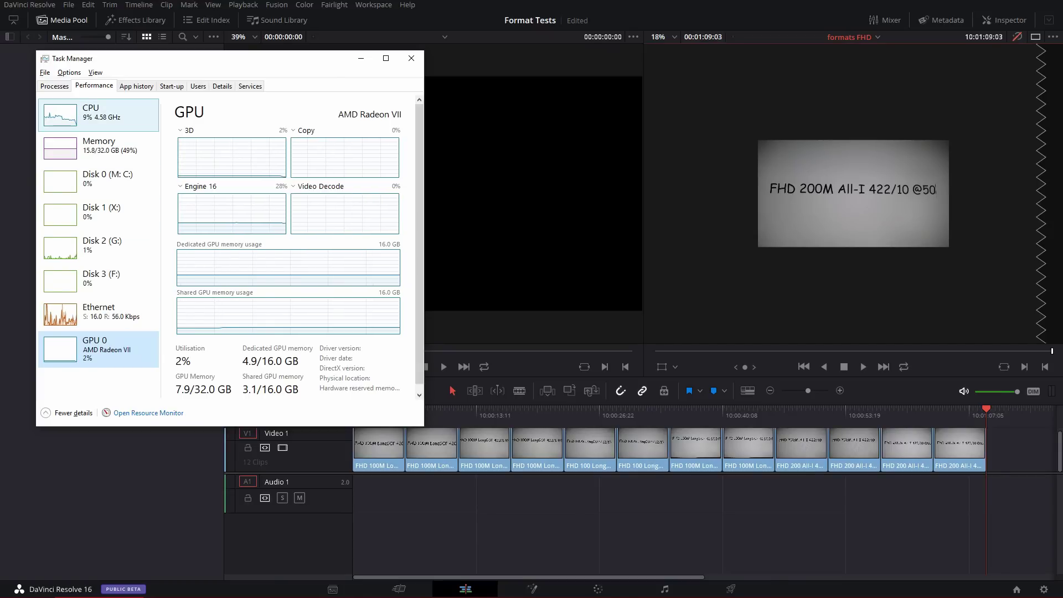
pyautogui.click(108, 115)
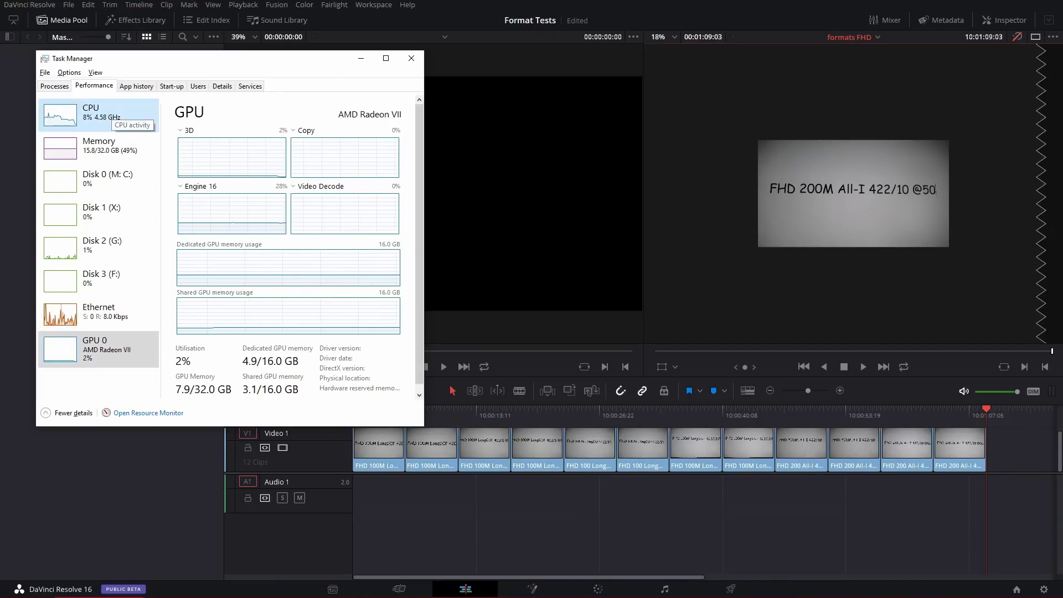
# - Open the Formats 4K timeline with Task Manager at the left and play it to the final clip
pyautogui.moveTo(166, 58); pyautogui.dragTo(325, 85)
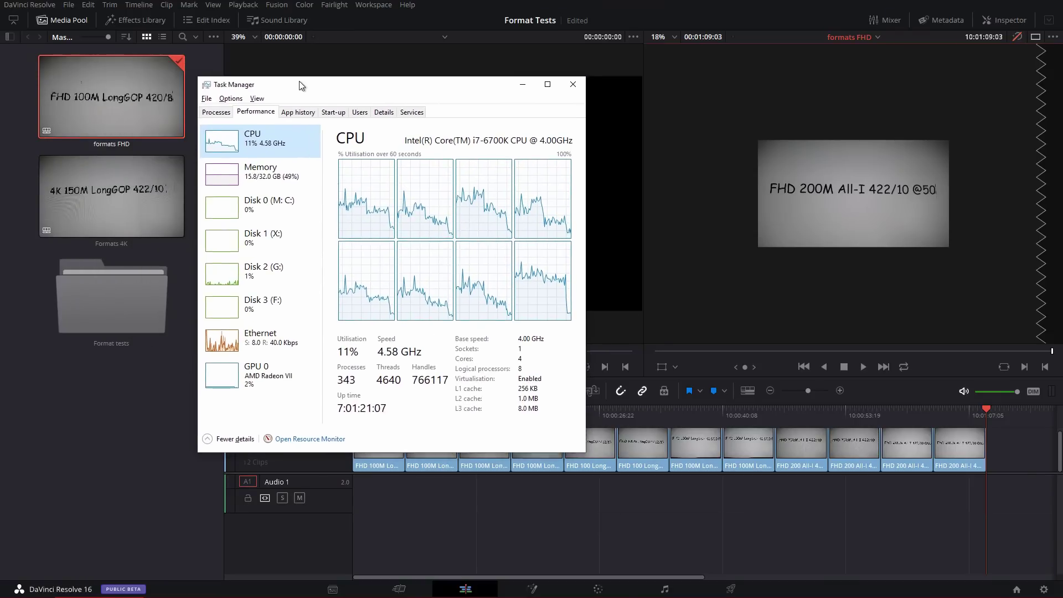
pyautogui.doubleClick(88, 193)
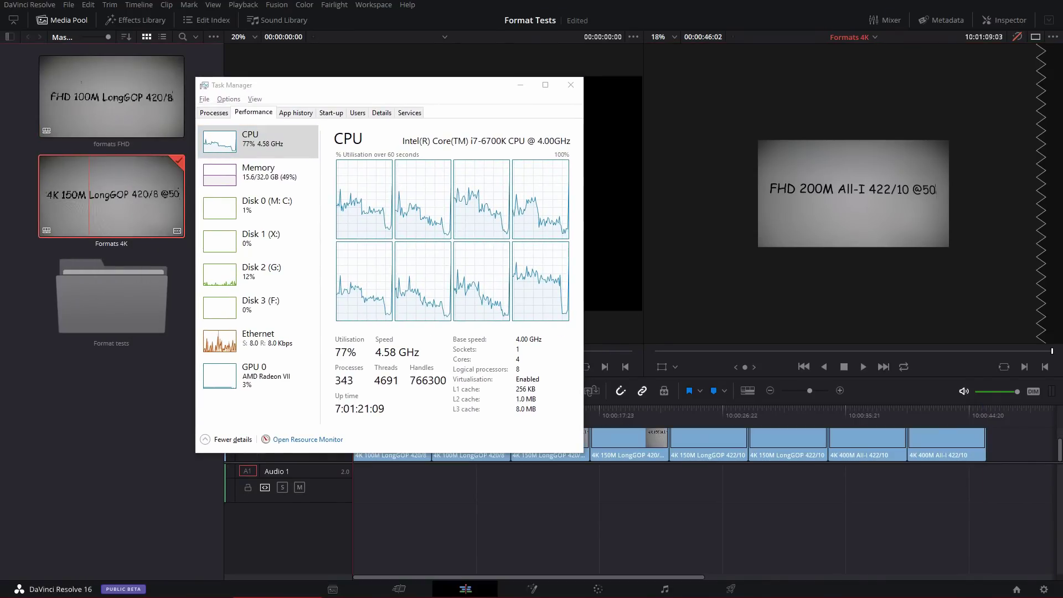
pyautogui.moveTo(345, 89); pyautogui.dragTo(164, 71)
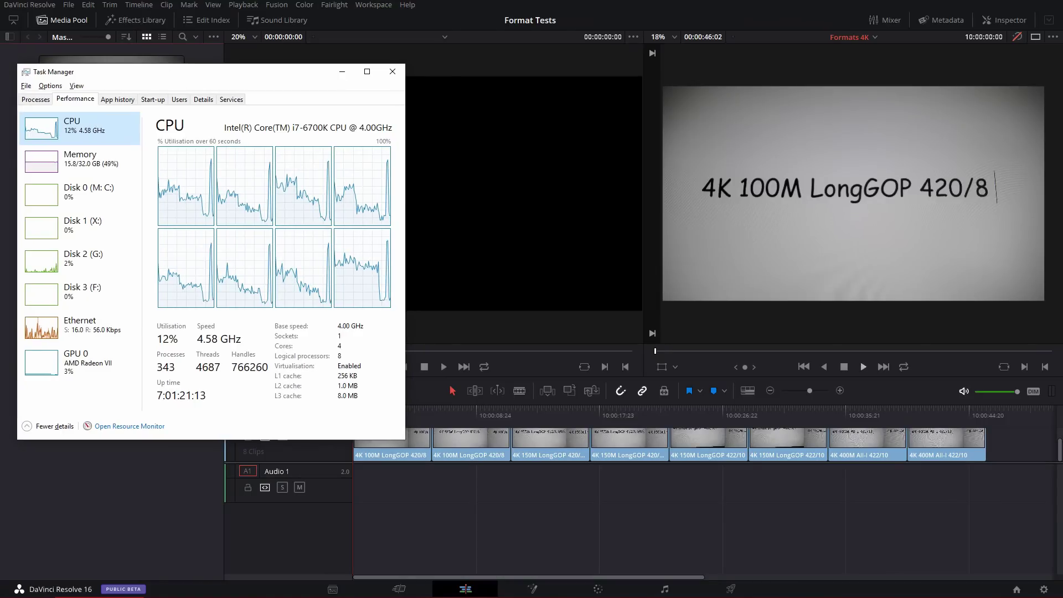
pyautogui.press('space')
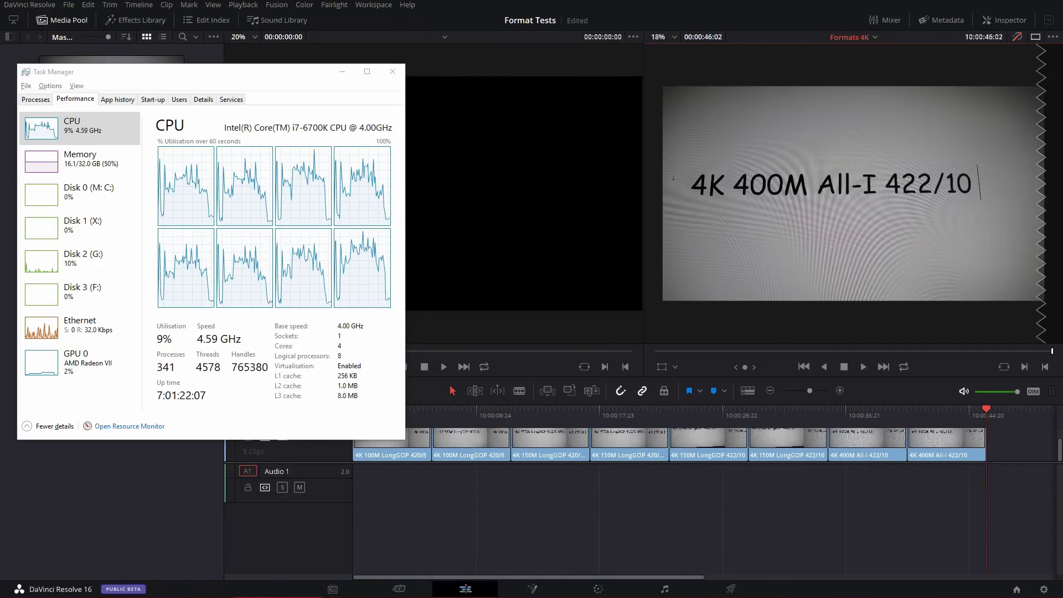
# - Save the Format Tests project and enable AMD hardware H.264/H.265 decoding in the Decode Options preferences
pyautogui.hotkey('ctrl', 's')
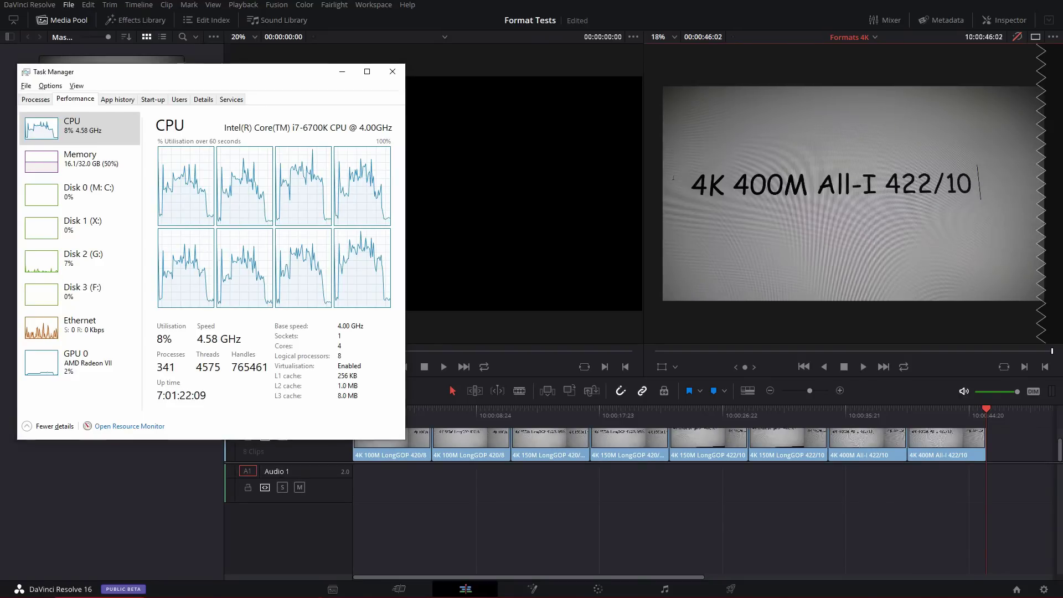
pyautogui.click(365, 70)
pyautogui.click(69, 5)
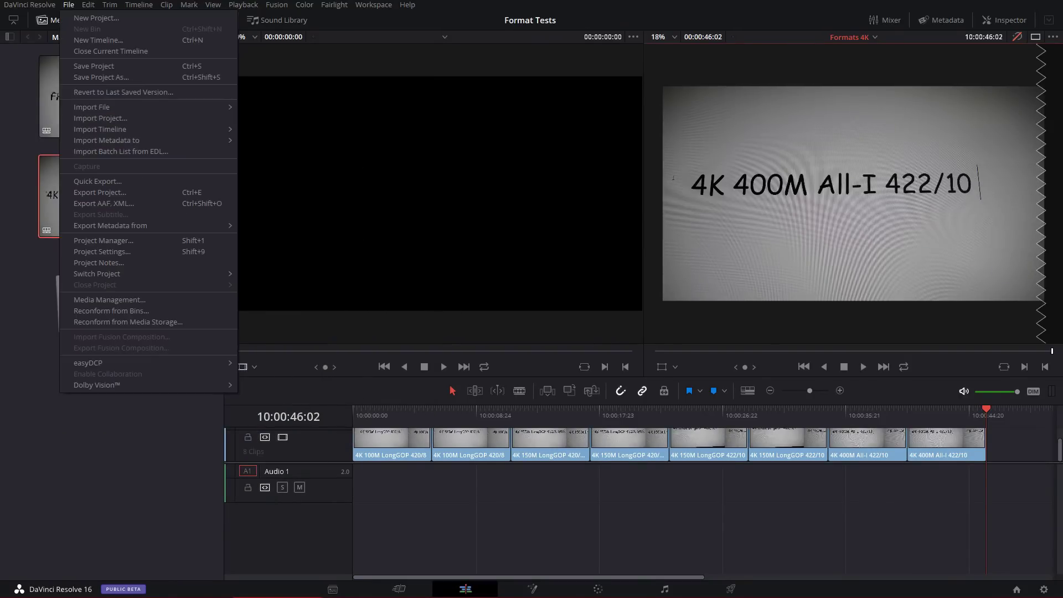
pyautogui.moveTo(29, 4)
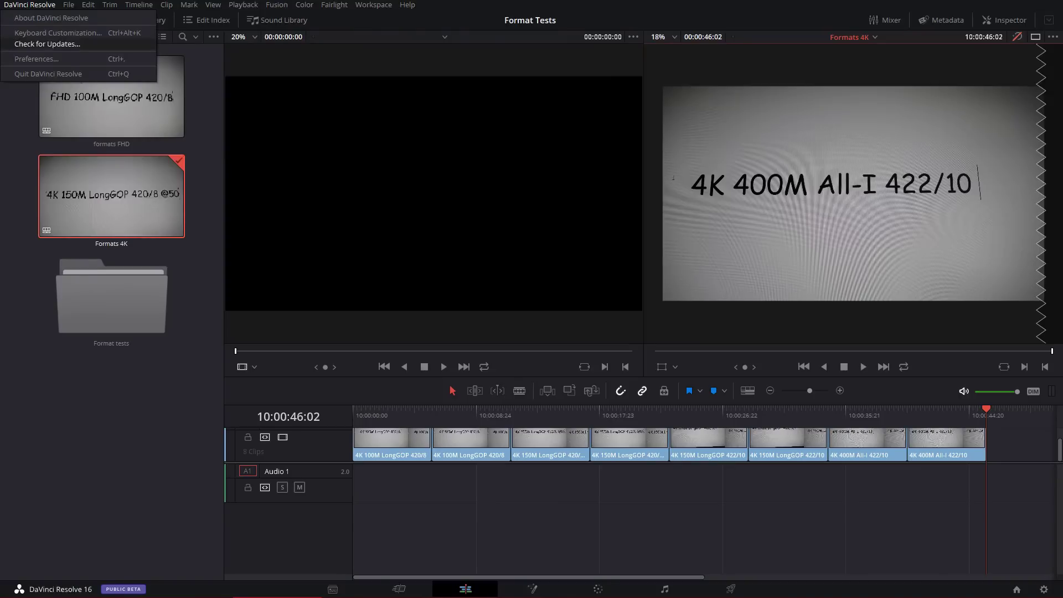
pyautogui.click(56, 58)
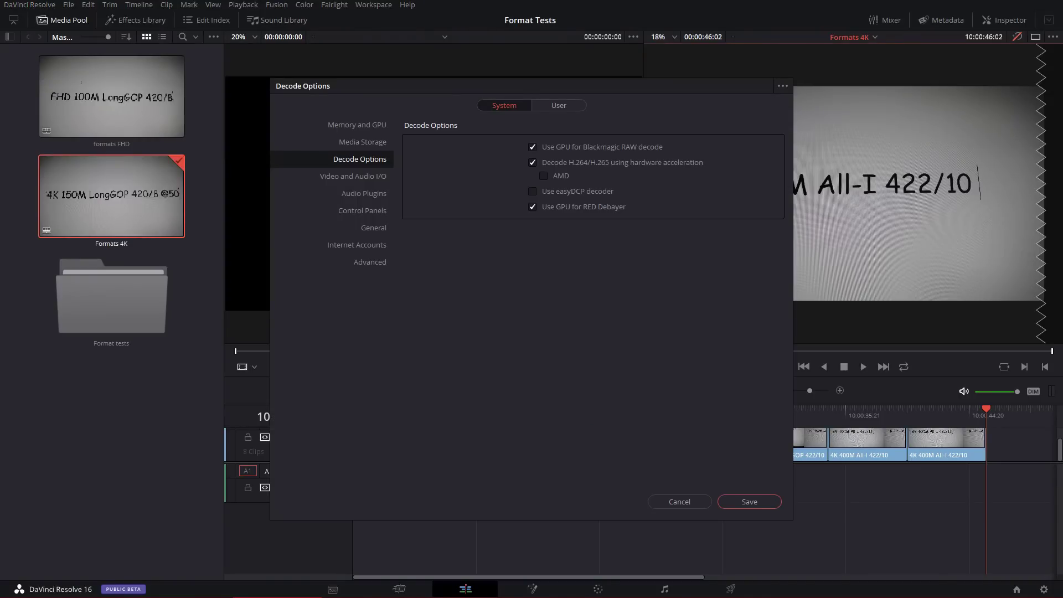
pyautogui.click(749, 501)
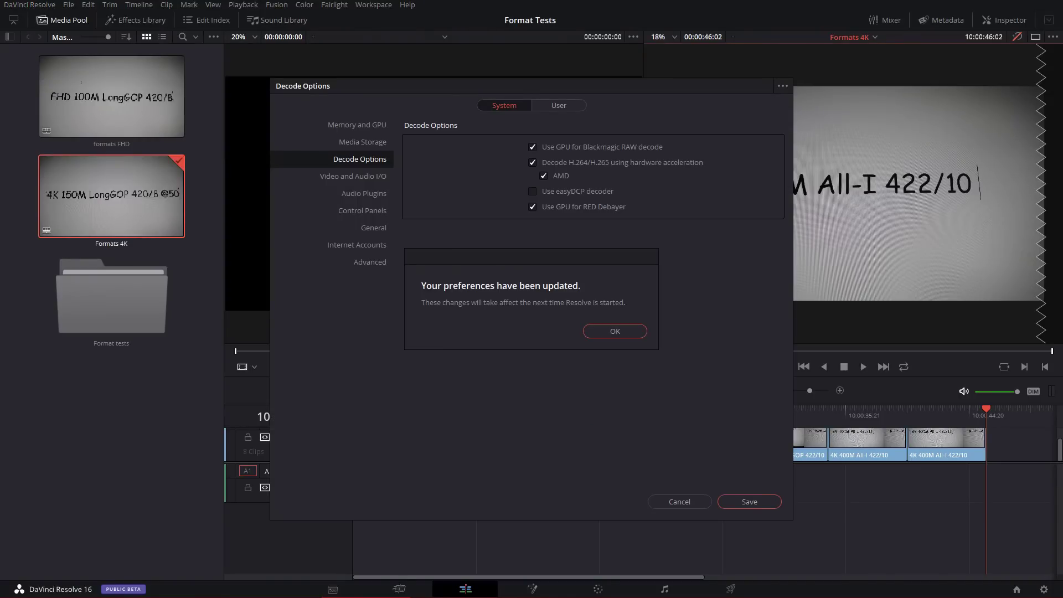
pyautogui.press('Return')
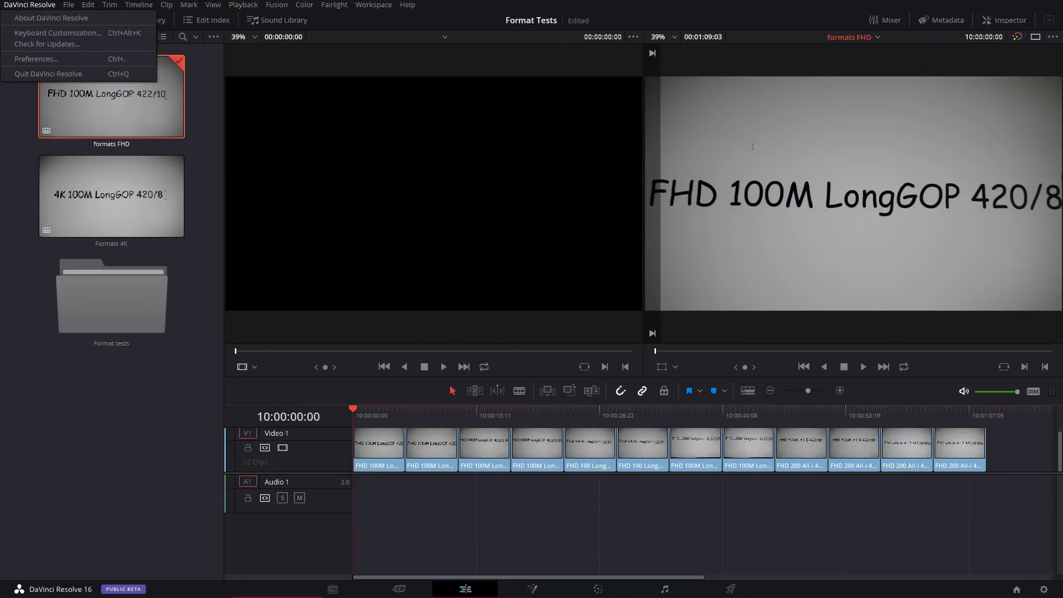
# - Check the About DaVinci Resolve version info, then bring Task Manager back over the FHD timeline
pyautogui.click(51, 18)
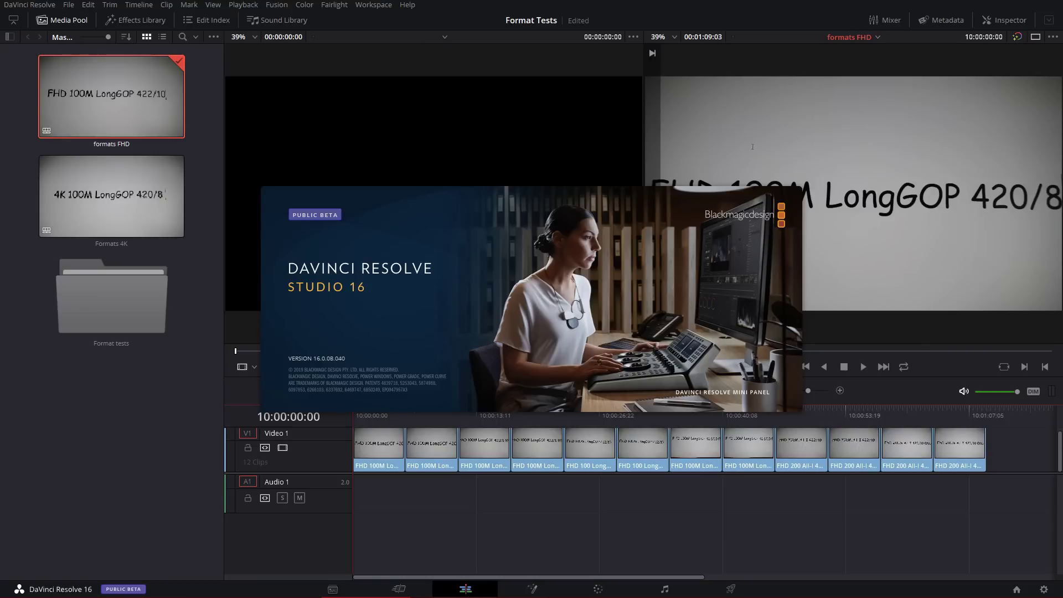
pyautogui.press('Escape')
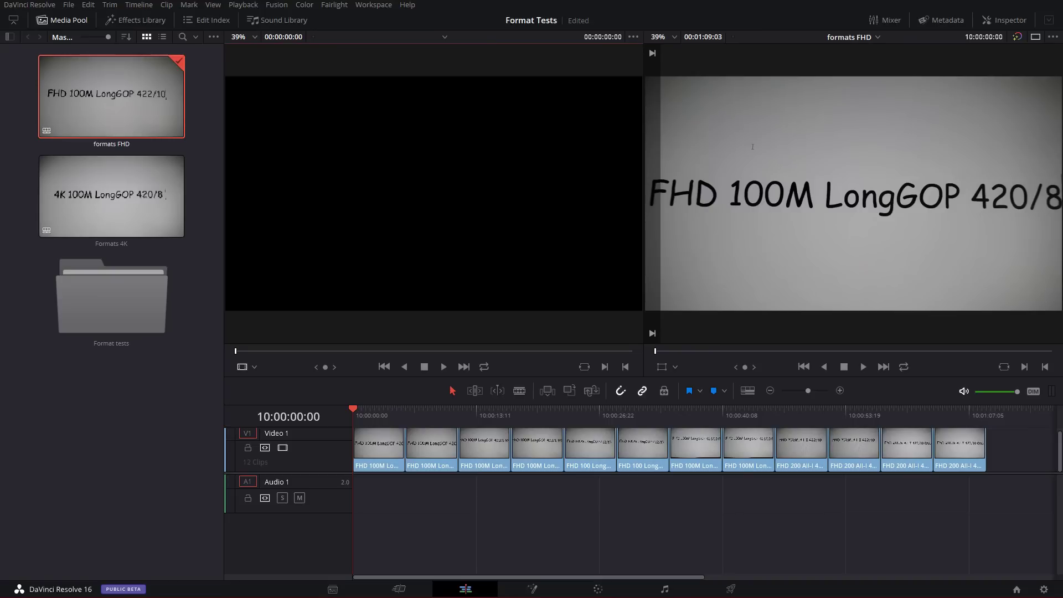
pyautogui.hotkey('ctrl', 'shift', 'Escape')
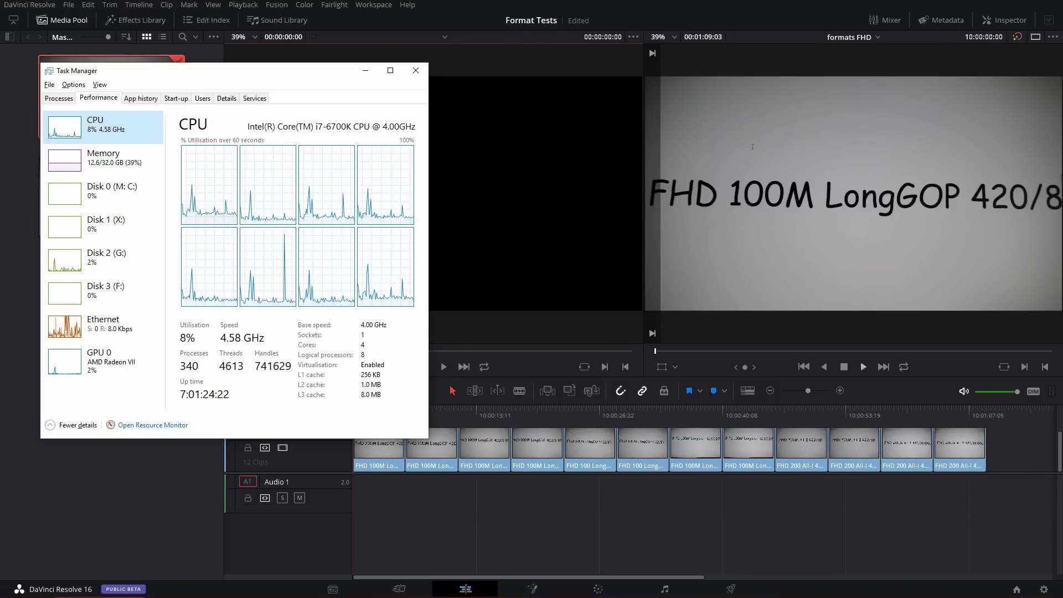
pyautogui.click(753, 147)
pyautogui.press('space')
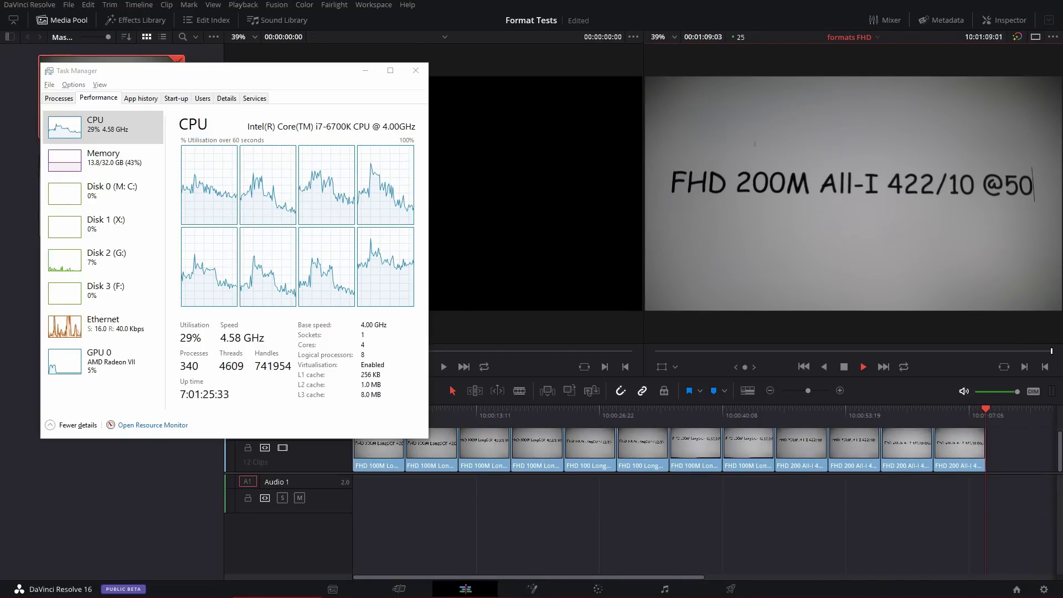
# - Reopen the Formats 4K timeline and show Task Manager's GPU 0 graphs
pyautogui.moveTo(261, 77); pyautogui.dragTo(468, 79)
pyautogui.doubleClick(119, 194)
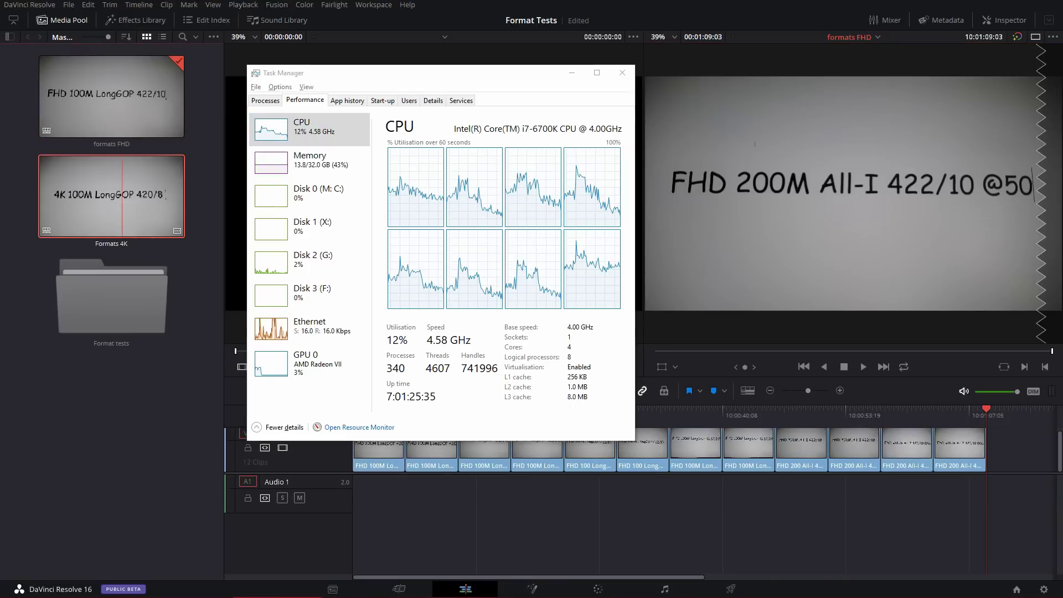
pyautogui.click(310, 362)
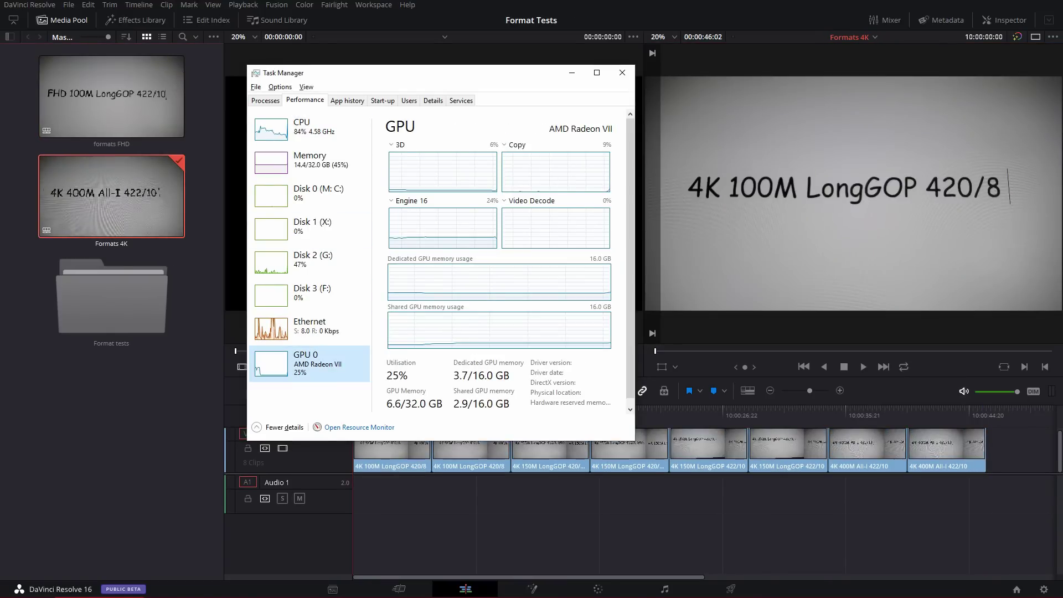
pyautogui.moveTo(413, 72); pyautogui.dragTo(235, 73)
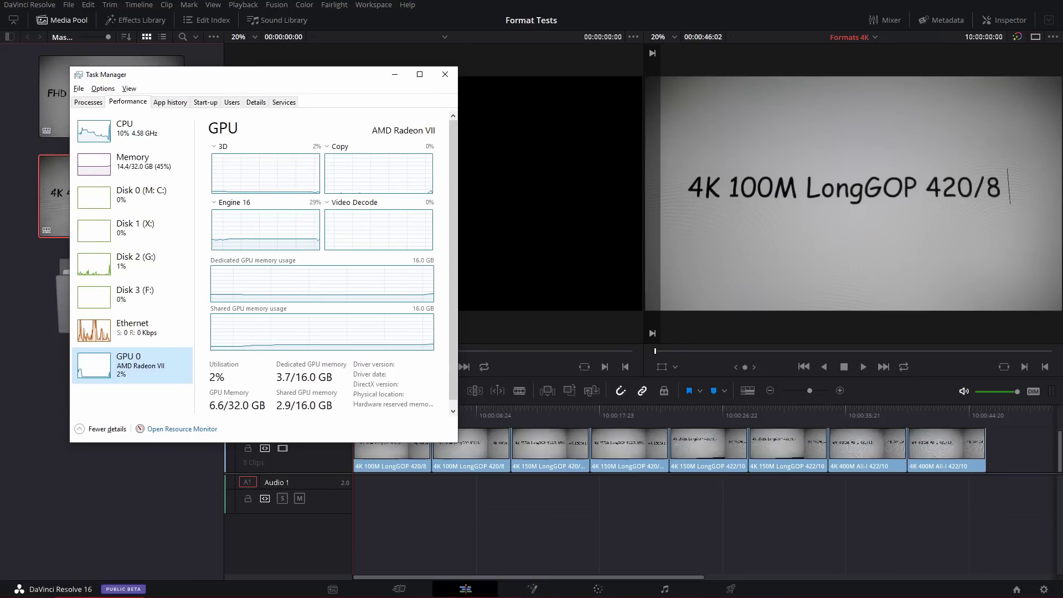
# - Keep one GPU 0 graph set to the Video Decode engine
pyautogui.press('Tab')
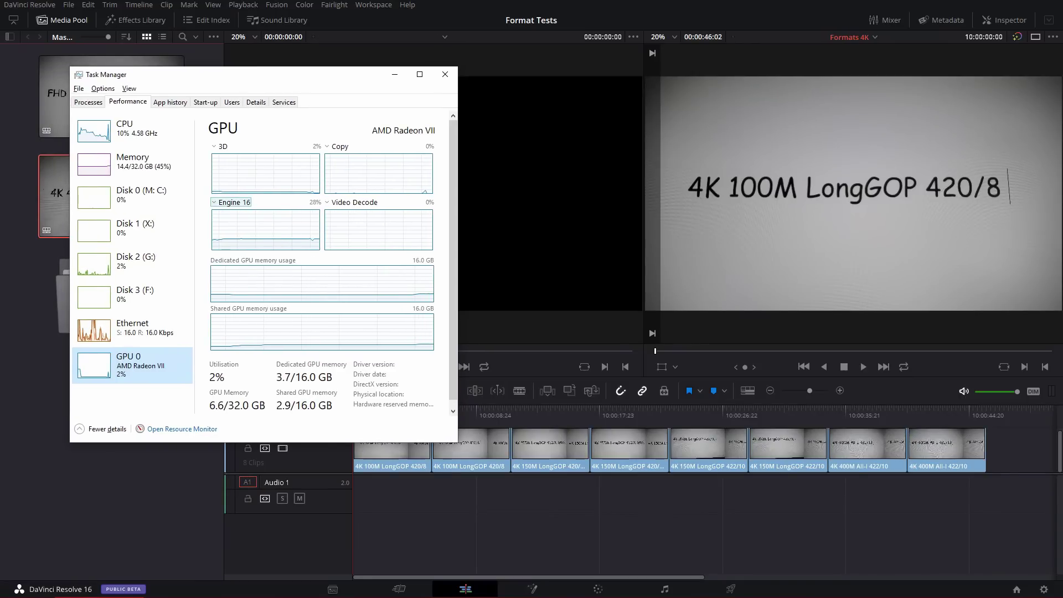
pyautogui.press('Tab')
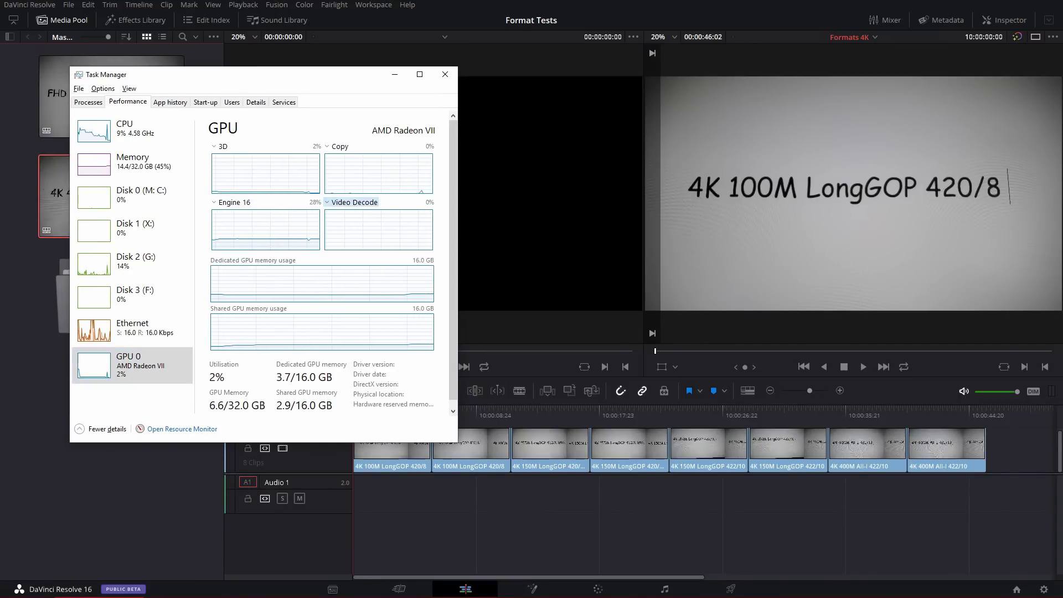
pyautogui.hotkey('alt', 'Down')
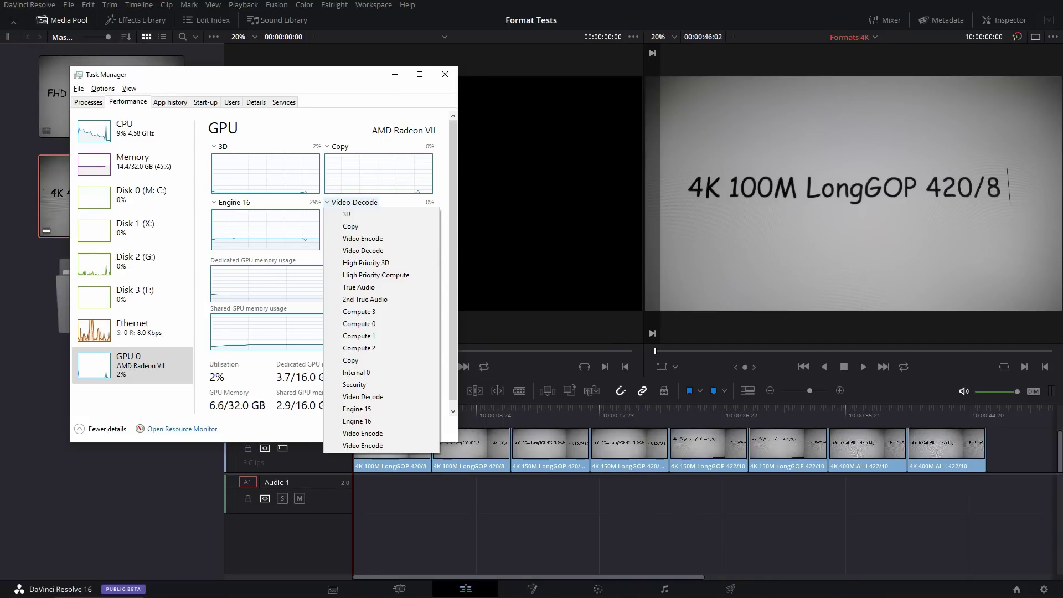
pyautogui.press('Down')
pyautogui.press('Down')
pyautogui.press('Down')
pyautogui.press('Down')
pyautogui.press('Down')
pyautogui.click(363, 251)
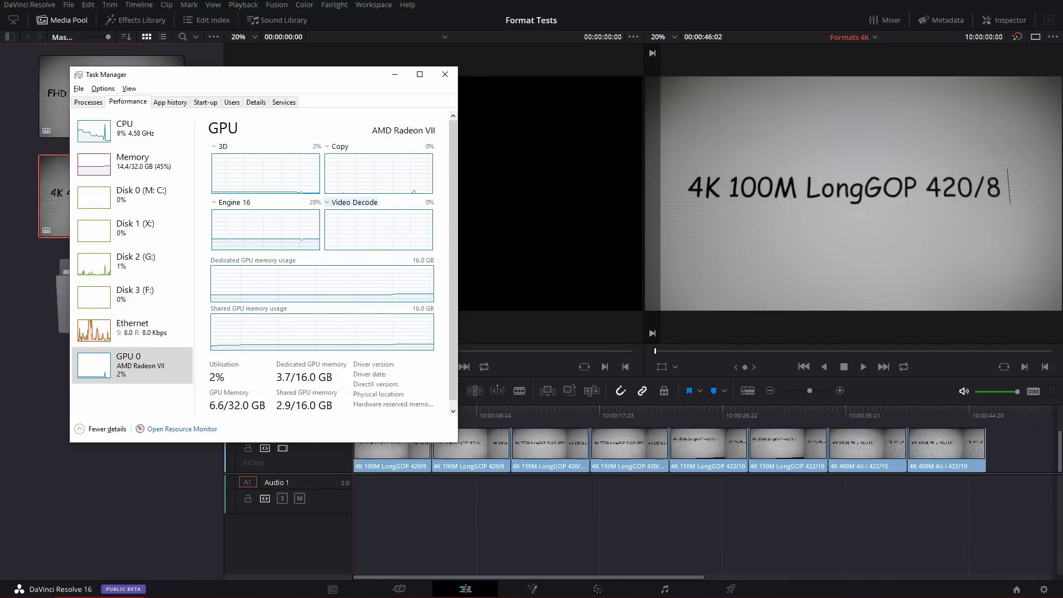
# - Set the Copy graph to Compute 2 and return focus to Resolve
pyautogui.click(355, 202)
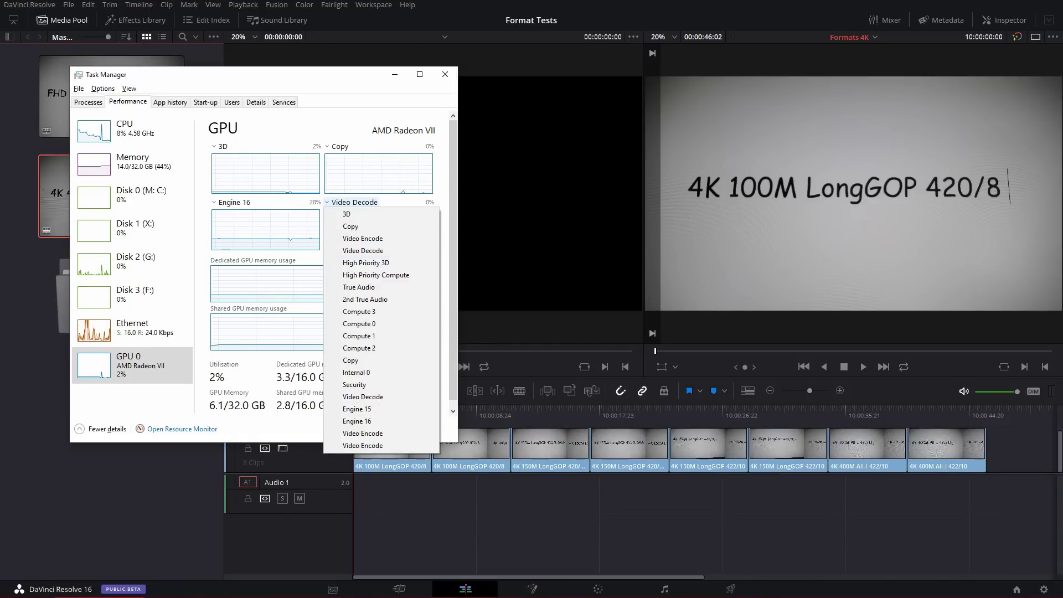
pyautogui.click(339, 147)
pyautogui.click(339, 146)
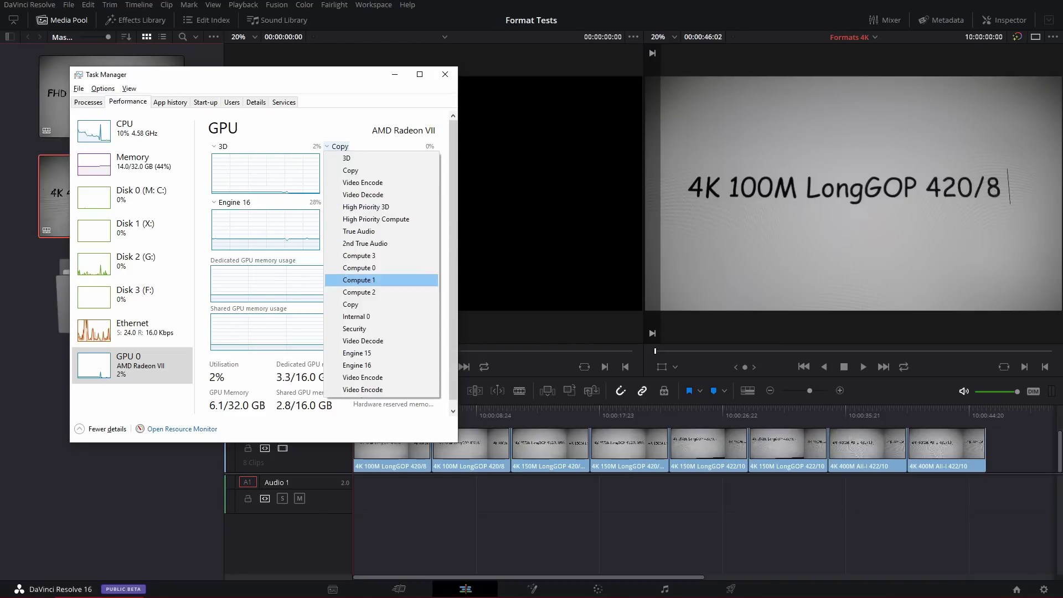
pyautogui.click(359, 292)
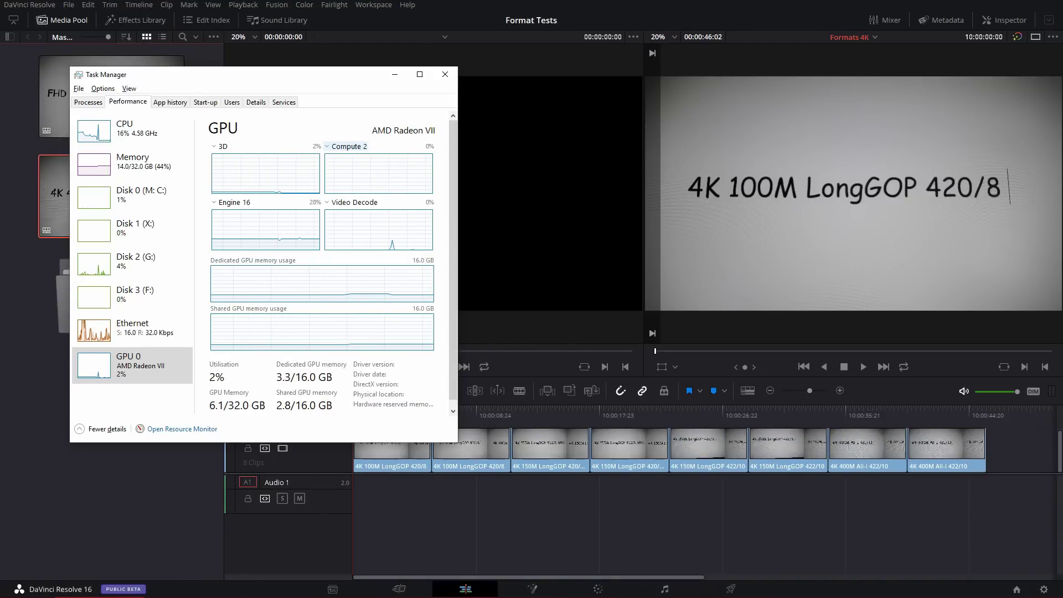
pyautogui.moveTo(355, 75); pyautogui.dragTo(341, 58)
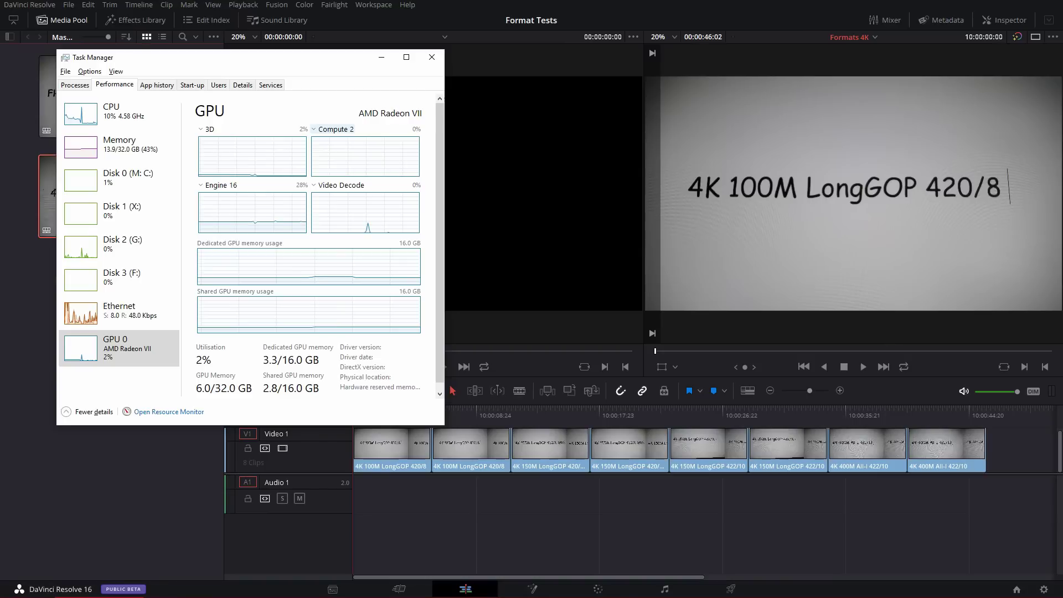
pyautogui.hotkey('alt', 'Tab')
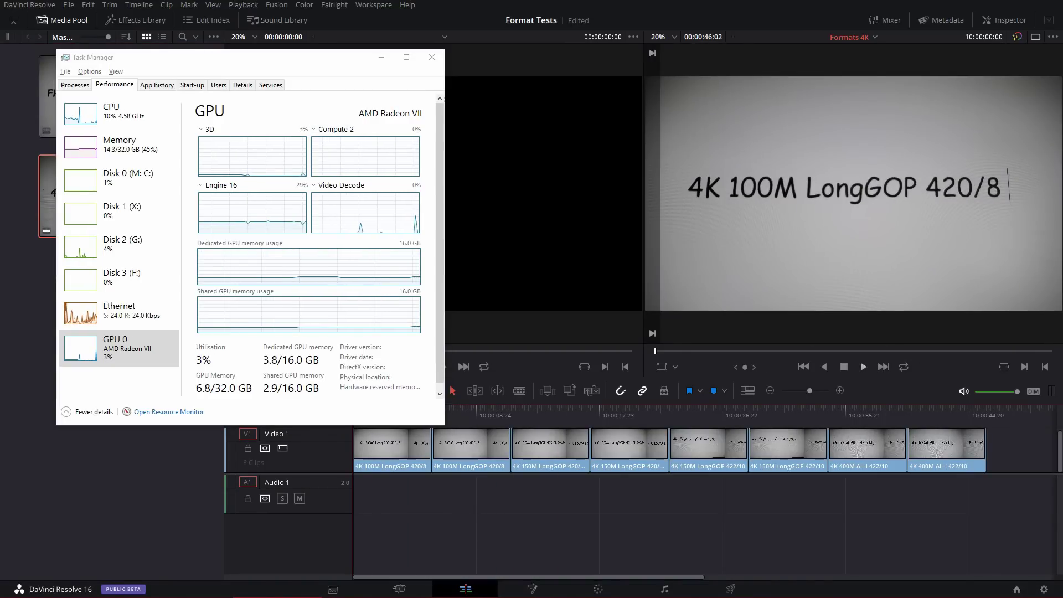
pyautogui.press('space')
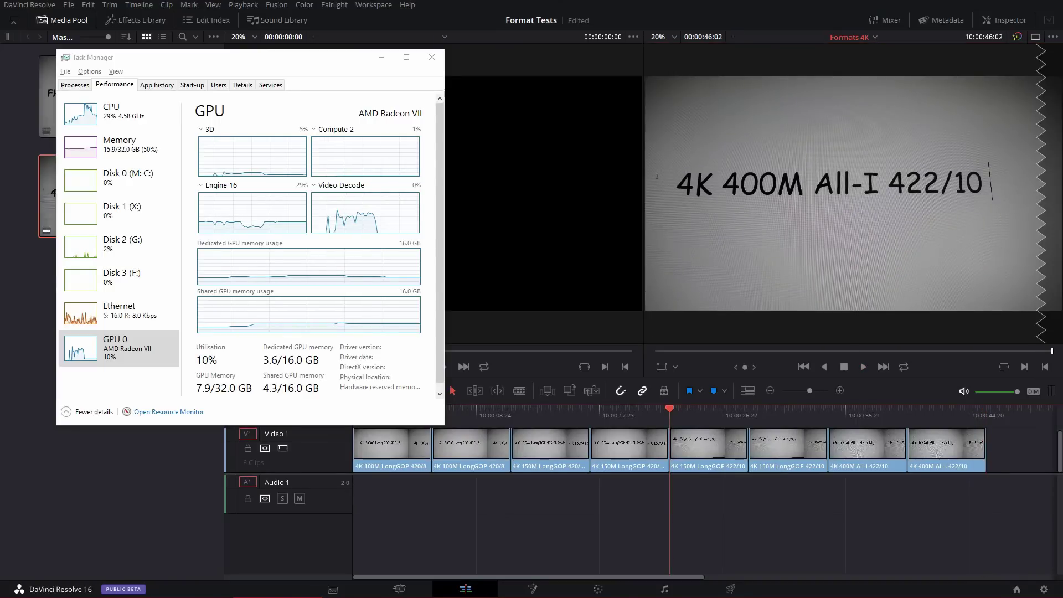
pyautogui.press('space')
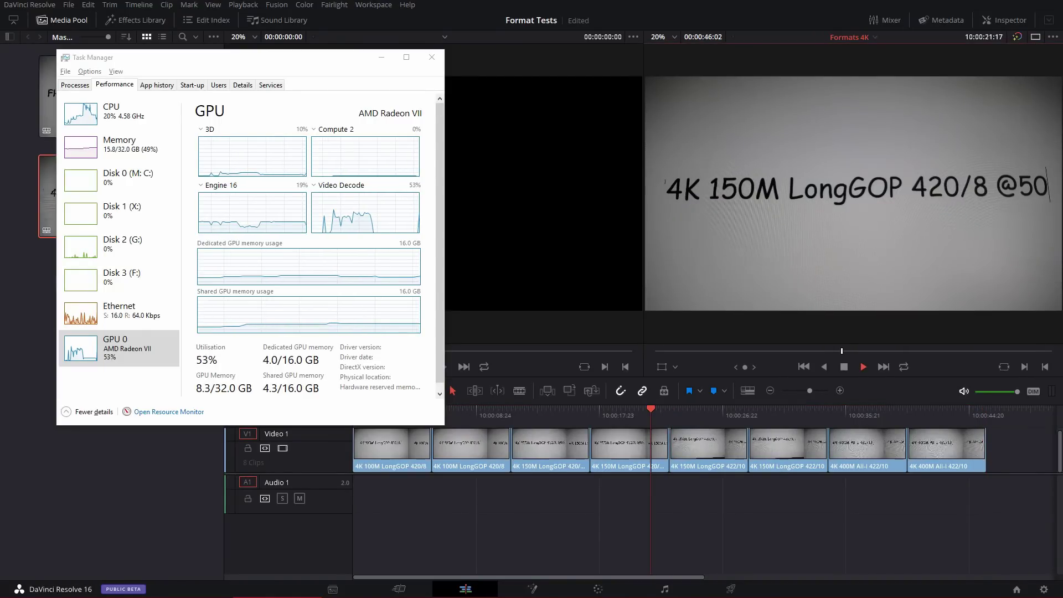
# - Switch Task Manager to the CPU graphs and resume 4K playback through to the final clip
pyautogui.click(119, 113)
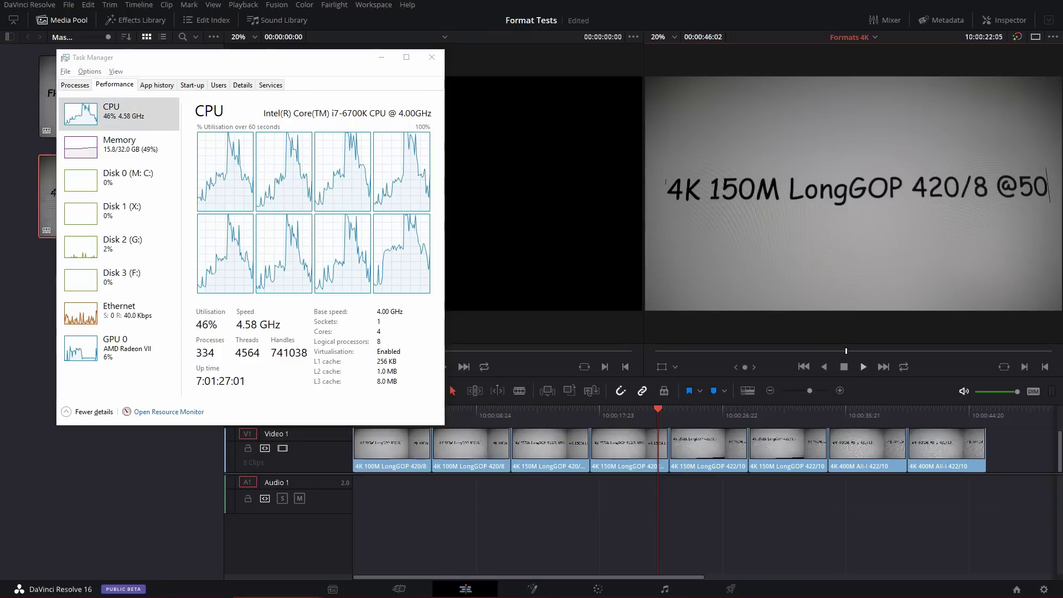
pyautogui.press('space')
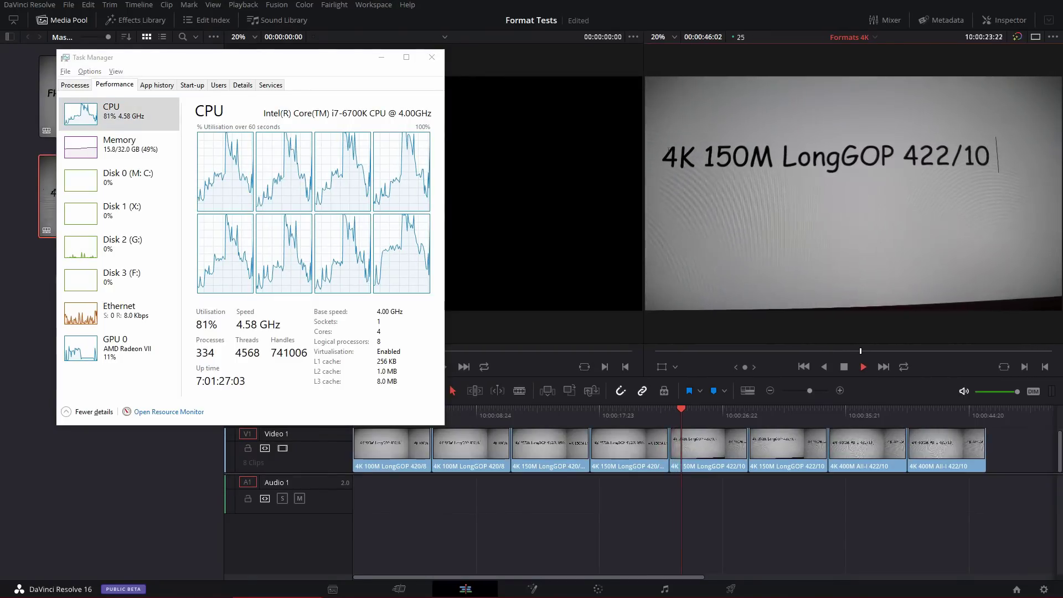